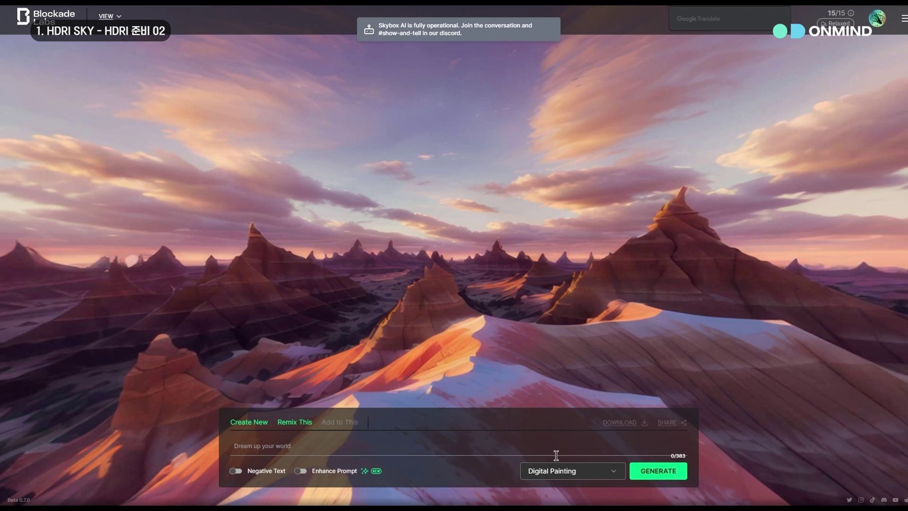
Generate a Tech Noir / Cyberpunk style skybox from the prompt "High Resoltion , Korea, Alleyway, Neon sign"
left_click(552, 475)
scroll(551, 445, "down", 2)
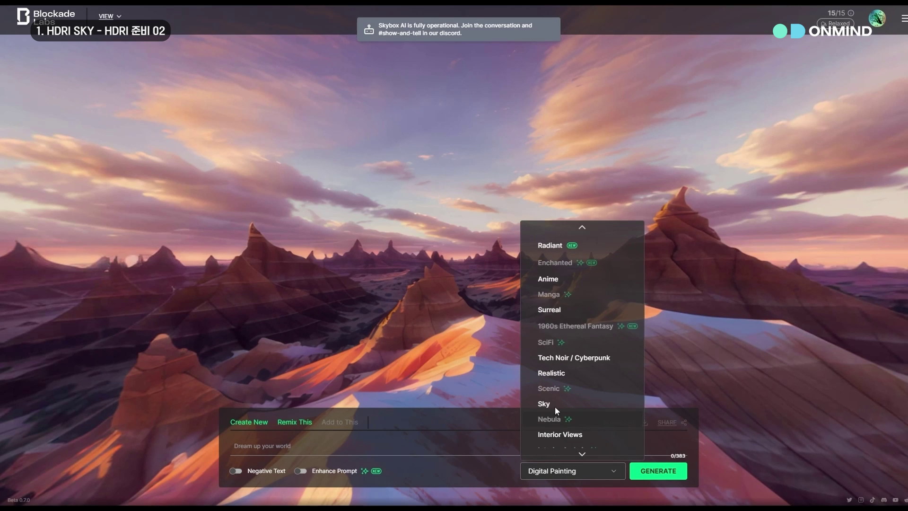
left_click(604, 358)
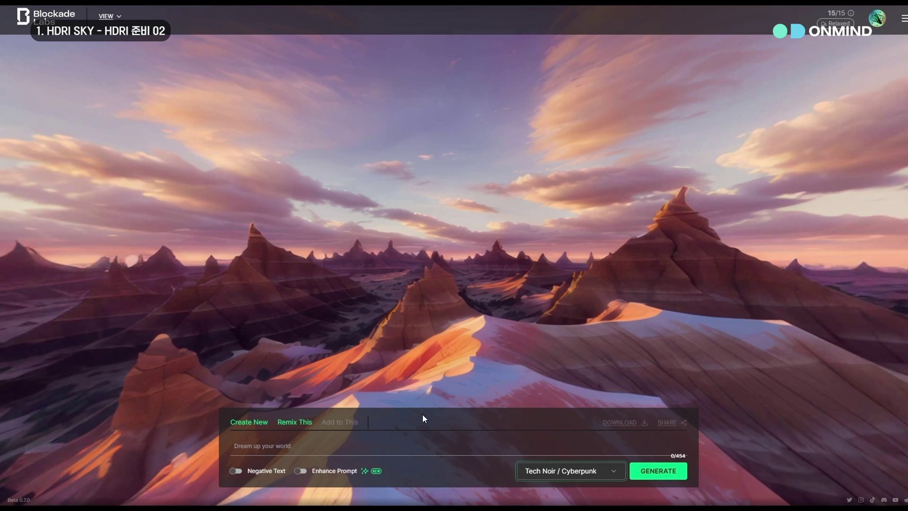
left_click(397, 444)
type("High Resoltion , Korea, Alleyway, Neon sign")
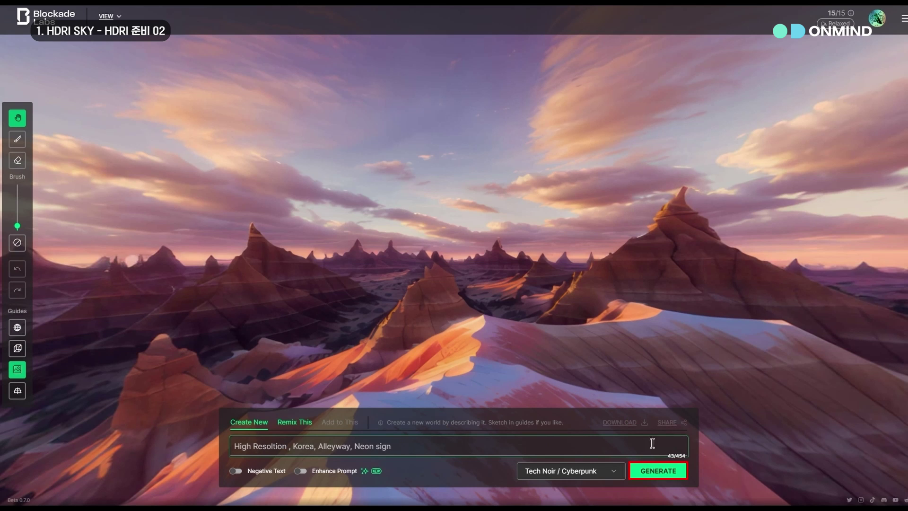
left_click(657, 471)
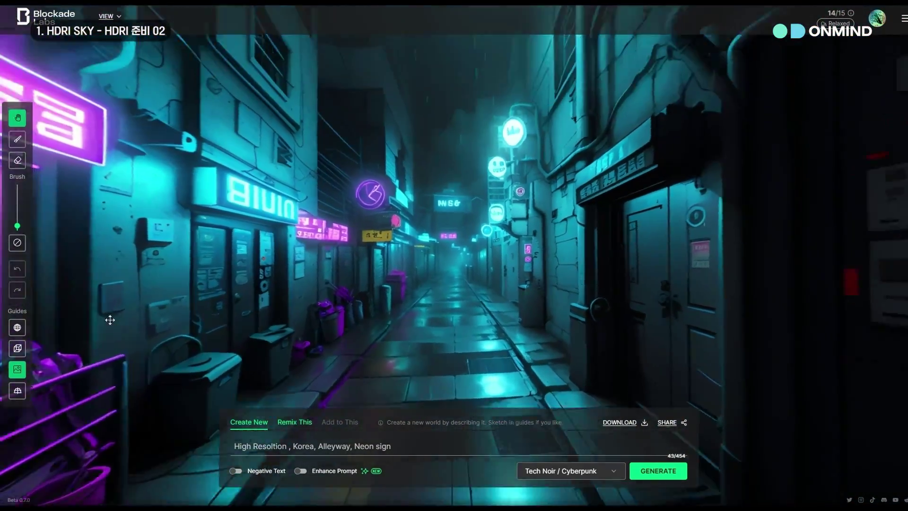
Look around the generated neon alleyway panorama and start downloading it
left_click_drag(395, 154, 387, 192)
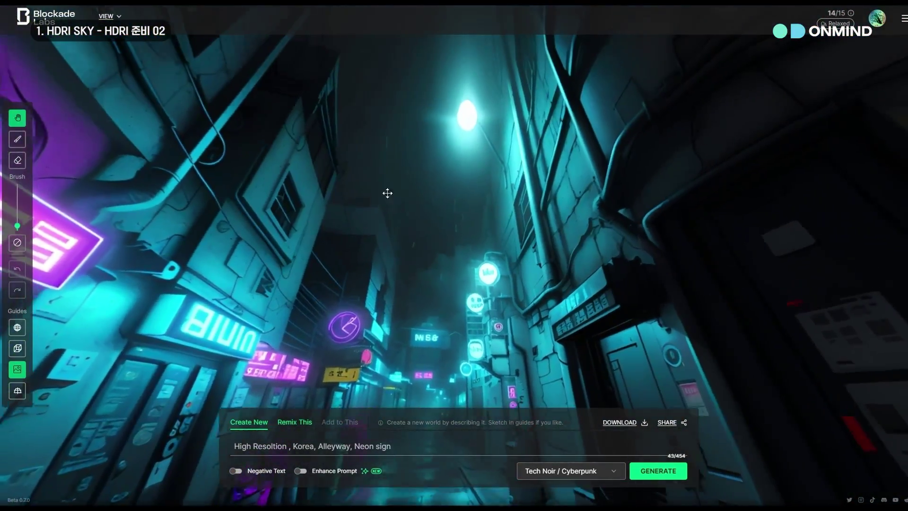
left_click_drag(288, 191, 506, 134)
left_click_drag(383, 218, 417, 183)
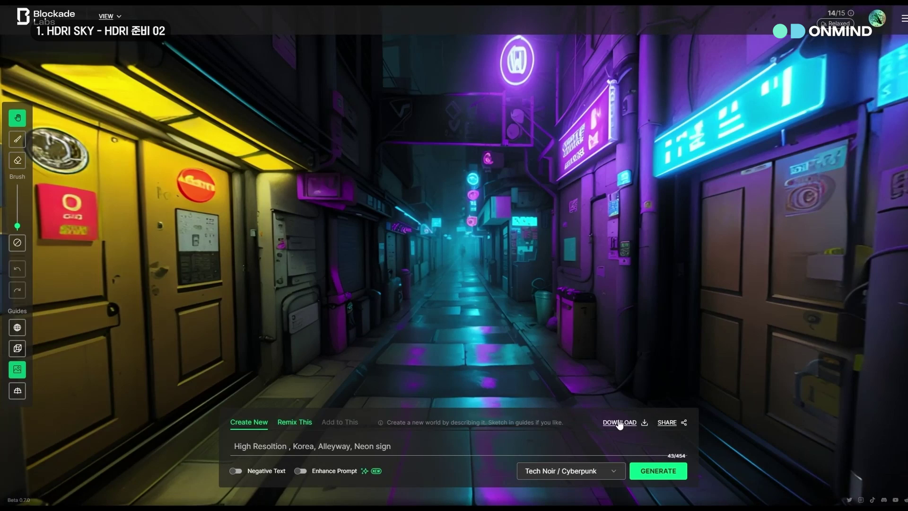
left_click(619, 422)
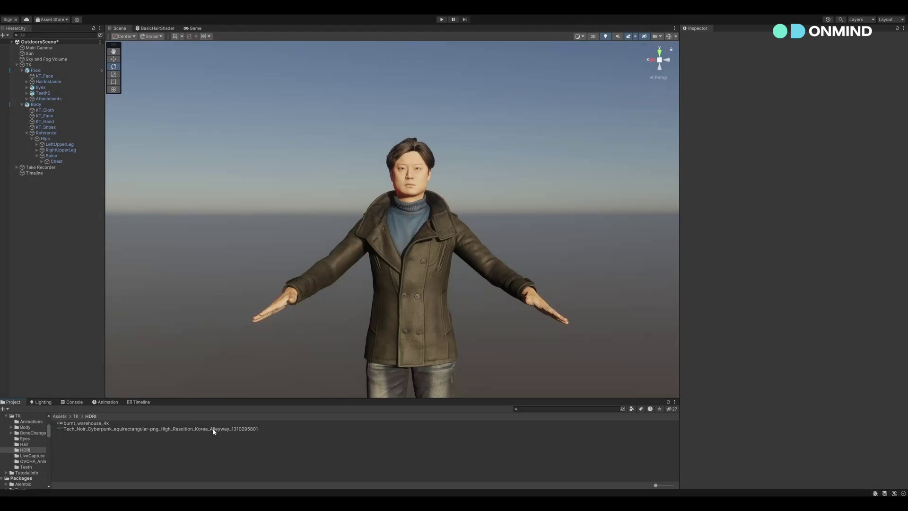
In Unity, set the texture shape of burnt_warehouse_4k and the Tech_Noir_Cyberpunk texture to Cube and apply the import settings
left_click(171, 424)
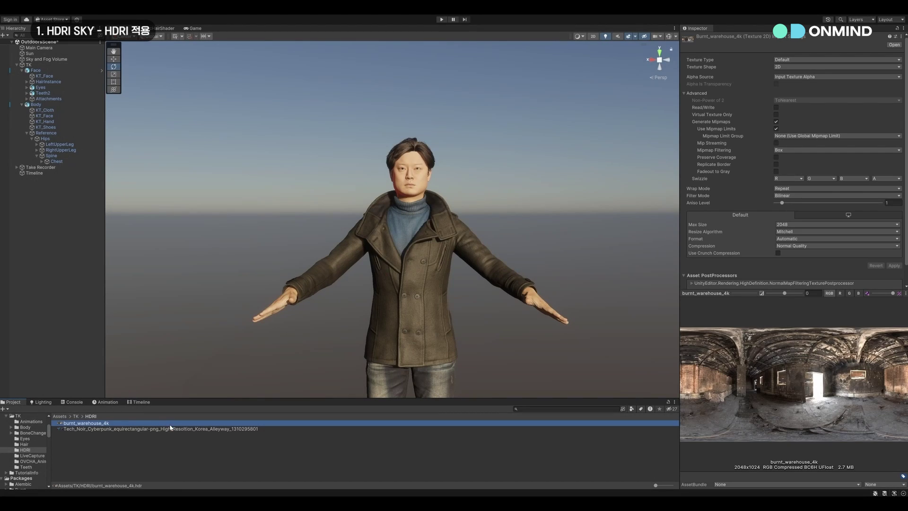
left_click(168, 429, "shift")
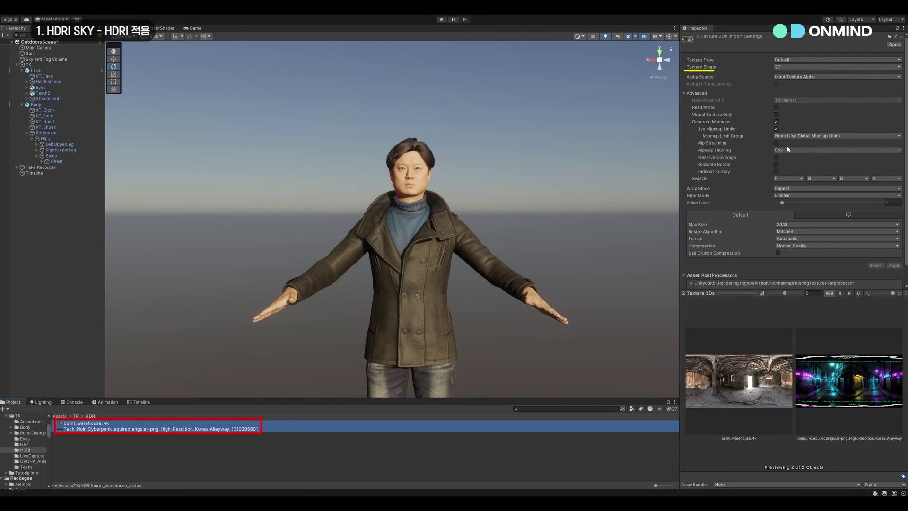
left_click(803, 66)
left_click(795, 81)
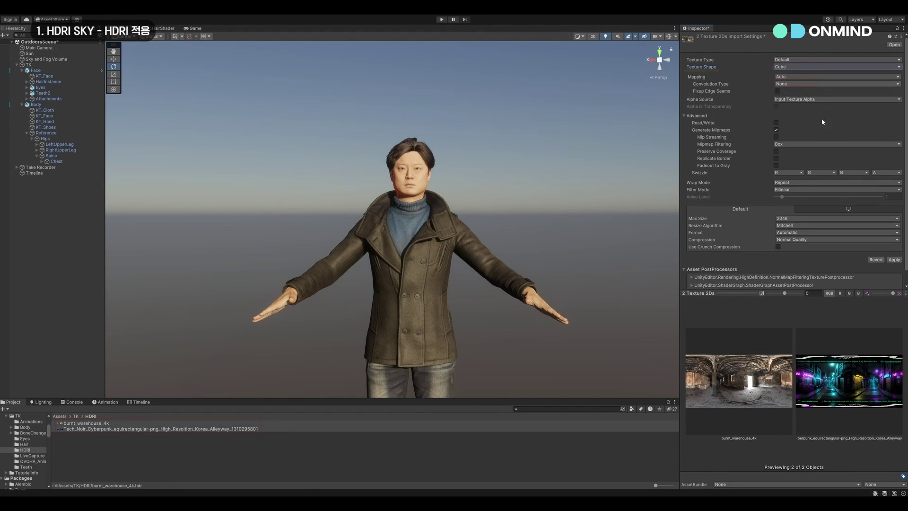
left_click(892, 262)
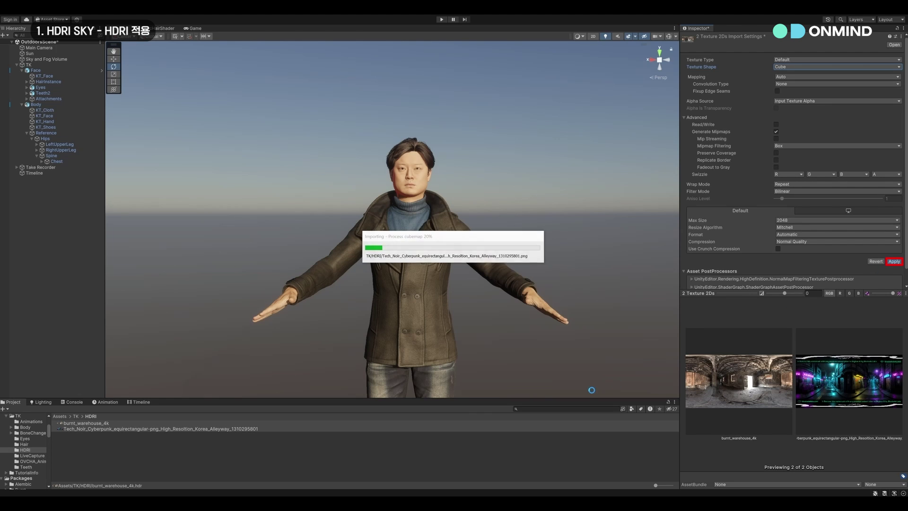
left_click(126, 423)
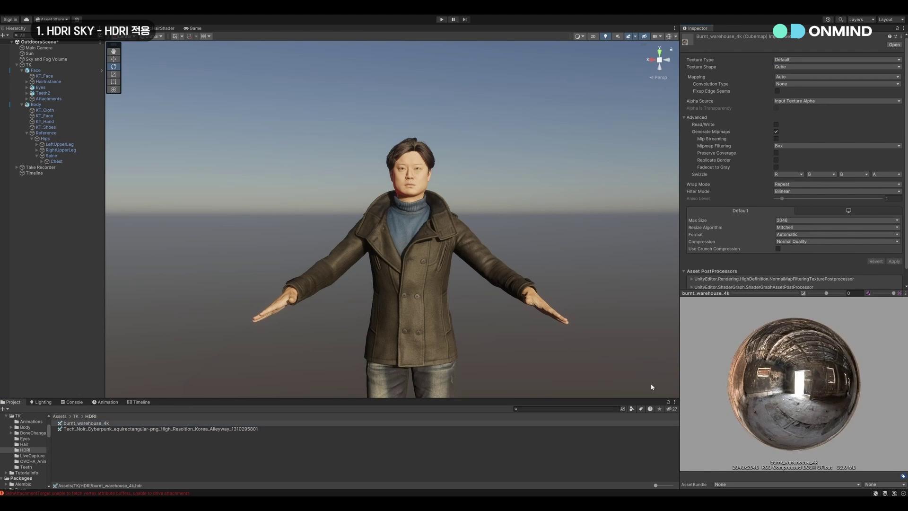
left_click(587, 428)
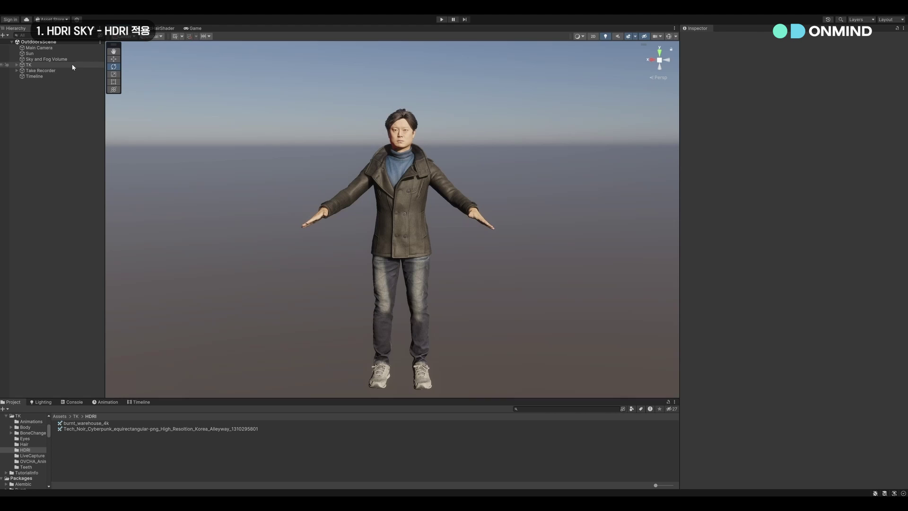
Set the Sky and Fog Volume's sky type to HDRI Sky and disable its Physically Based Sky override
left_click(65, 60)
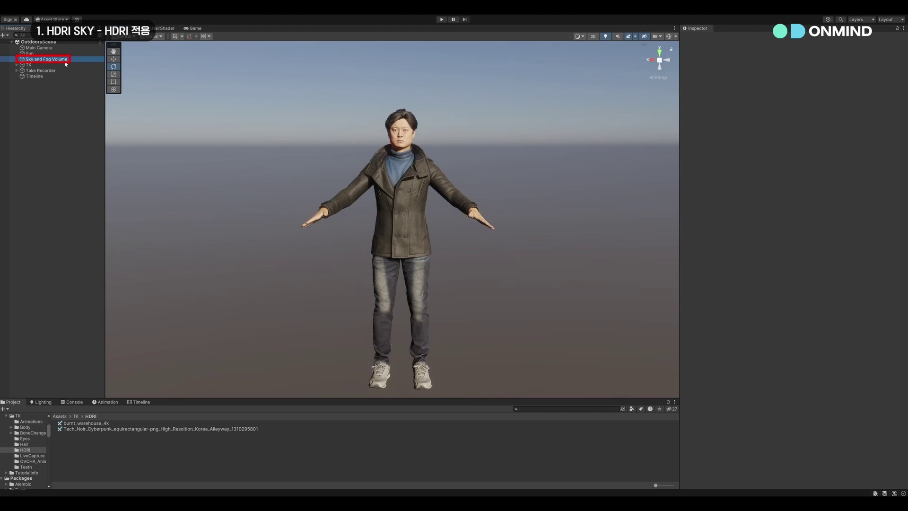
left_click(721, 130)
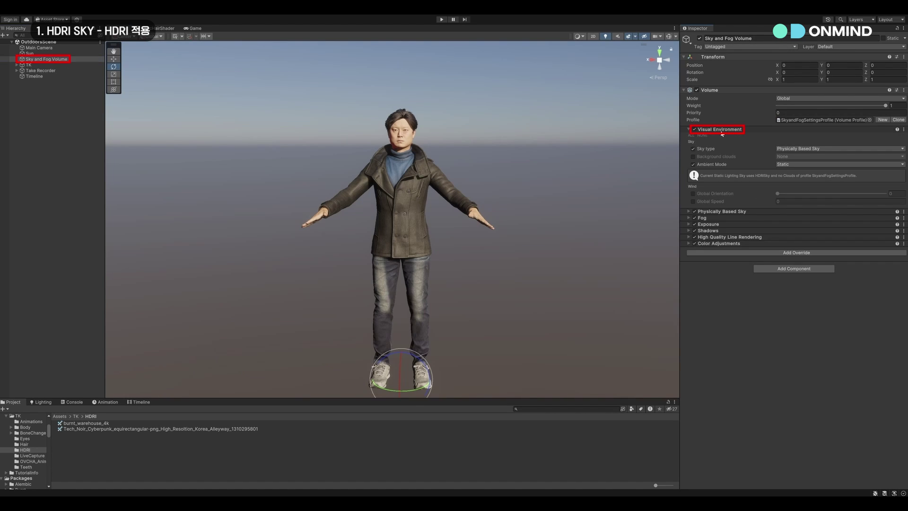
left_click(791, 149)
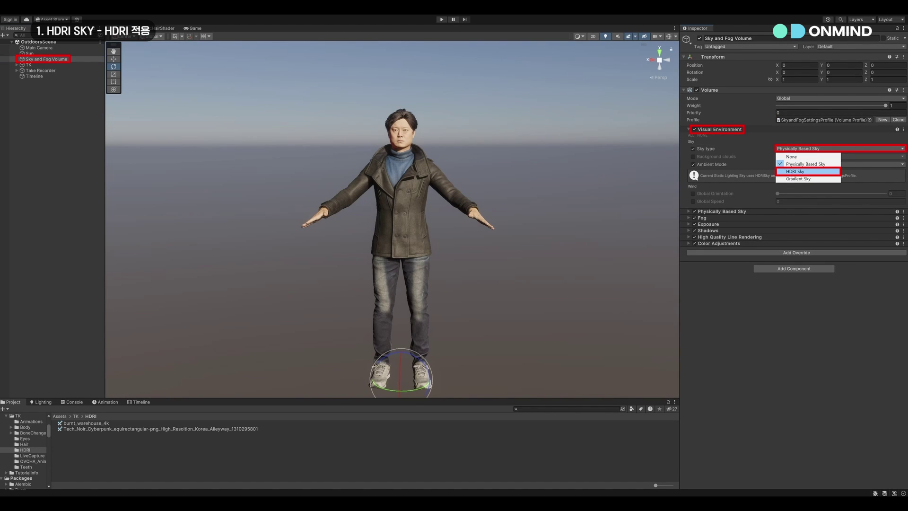
left_click(795, 171)
left_click(694, 211)
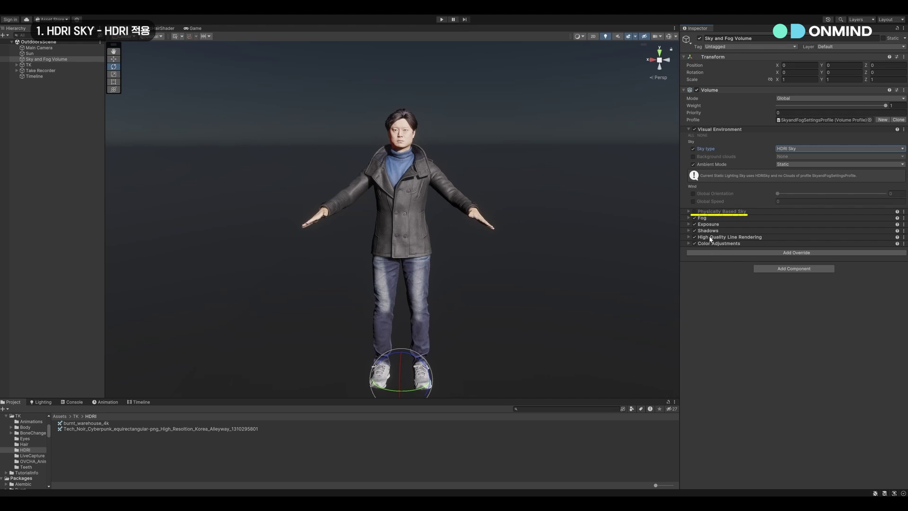
Add an HDRI Sky override to the volume and assign the burnt_warehouse_4k cubemap as its sky
left_click(709, 253)
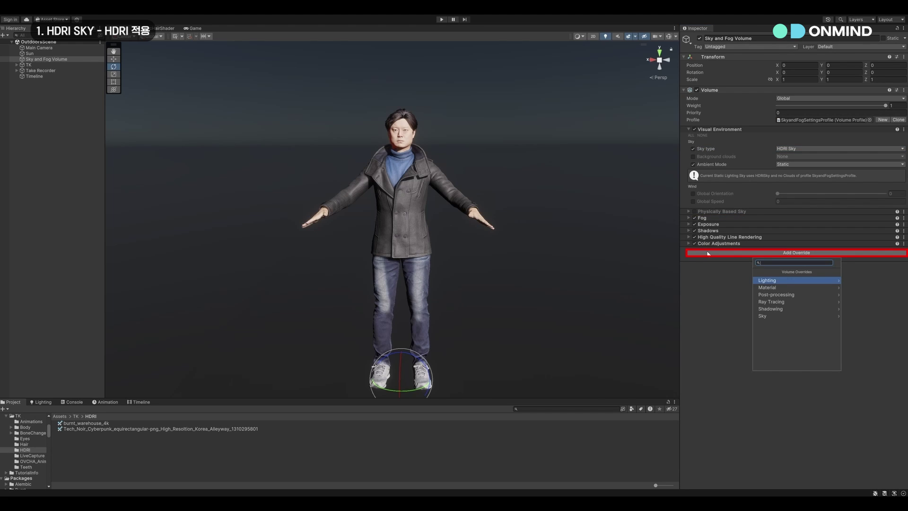
type("hdri")
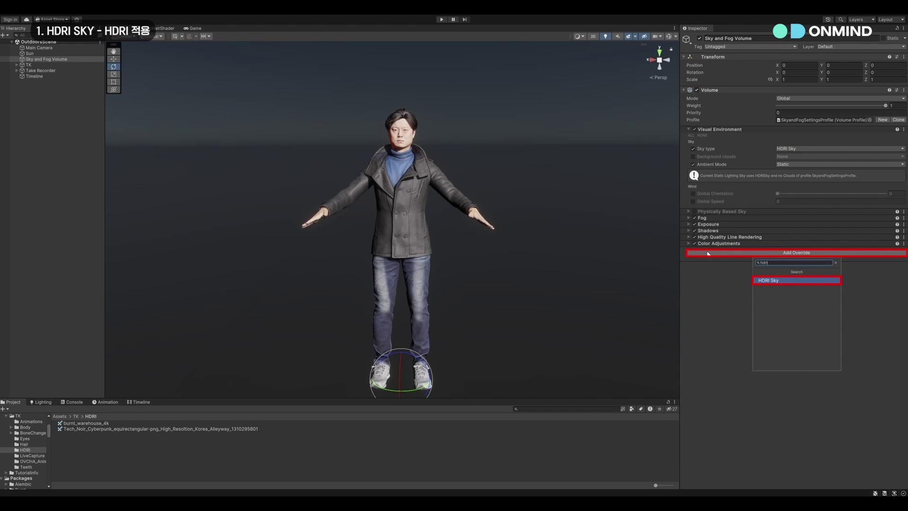
left_click(775, 280)
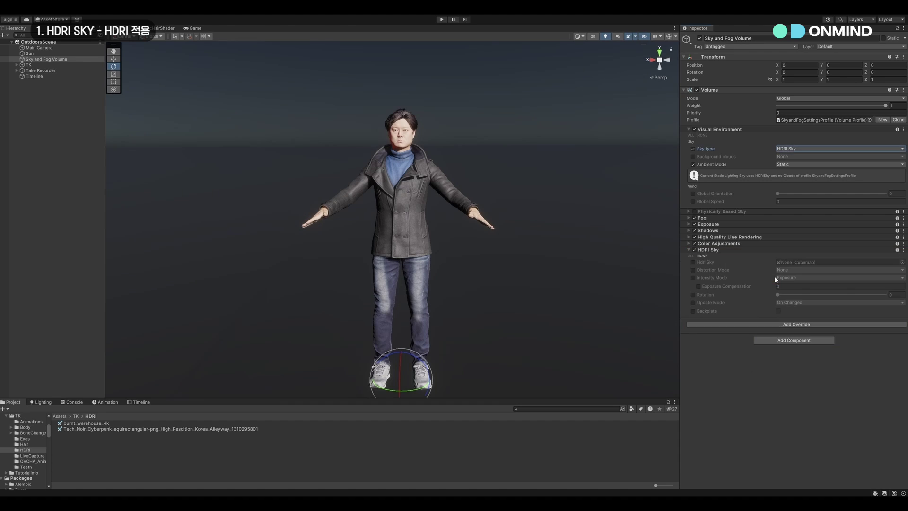
left_click(692, 263)
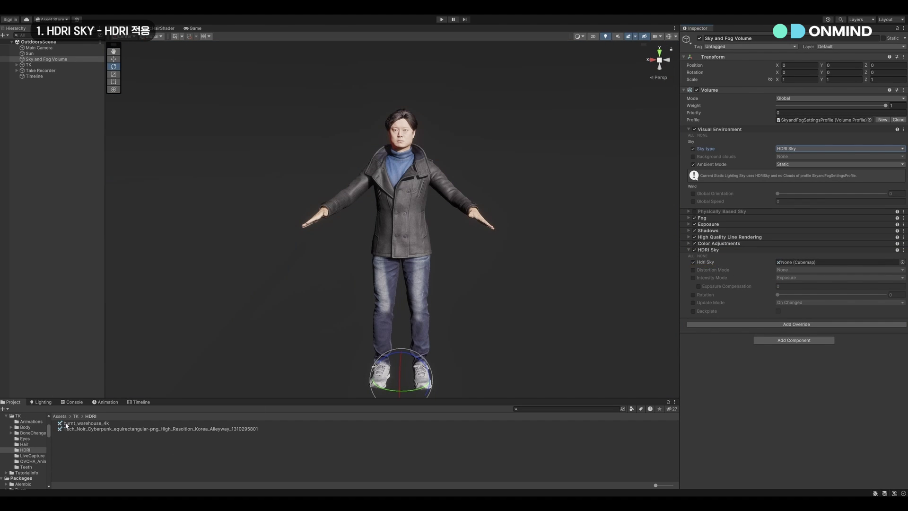
left_click_drag(66, 425, 821, 265)
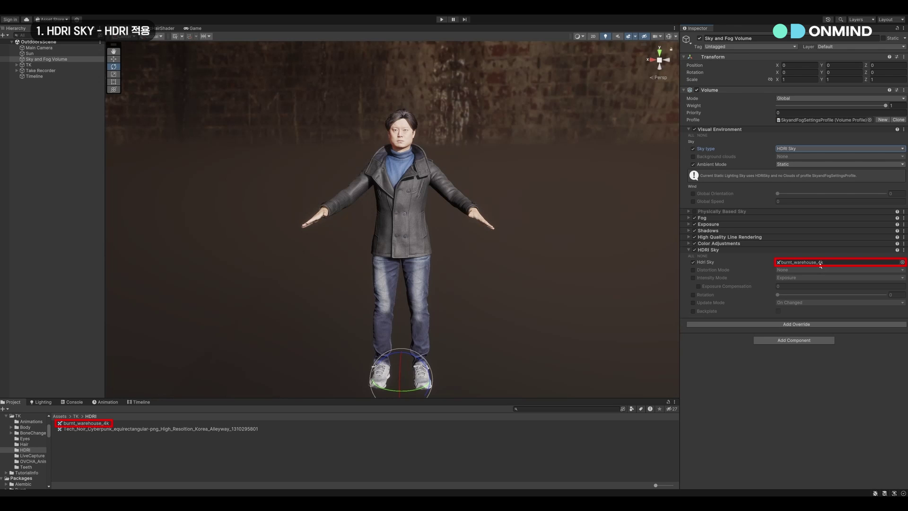
Disable the Fog override and raise the HDRI Sky's exposure compensation to about 12.81 in Exposure intensity mode
right_click_drag(544, 213, 617, 218)
left_click(694, 219)
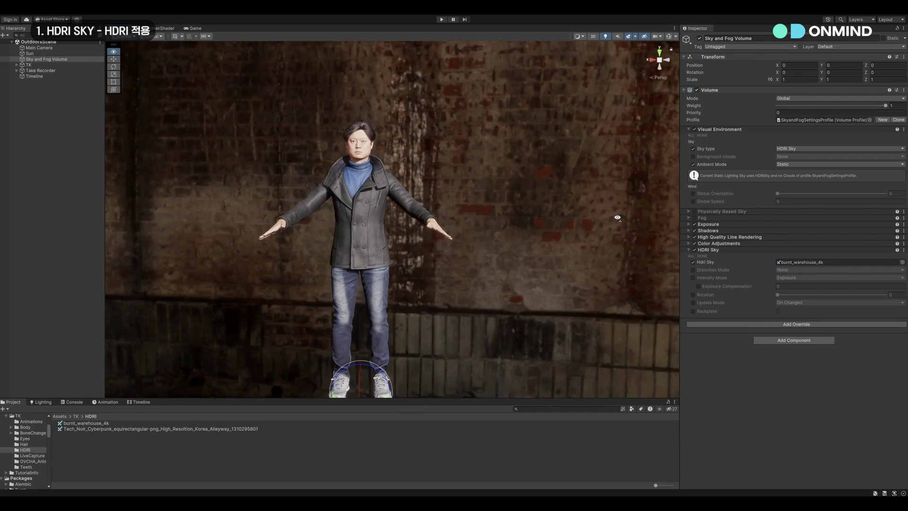
left_click(692, 278)
left_click(699, 286)
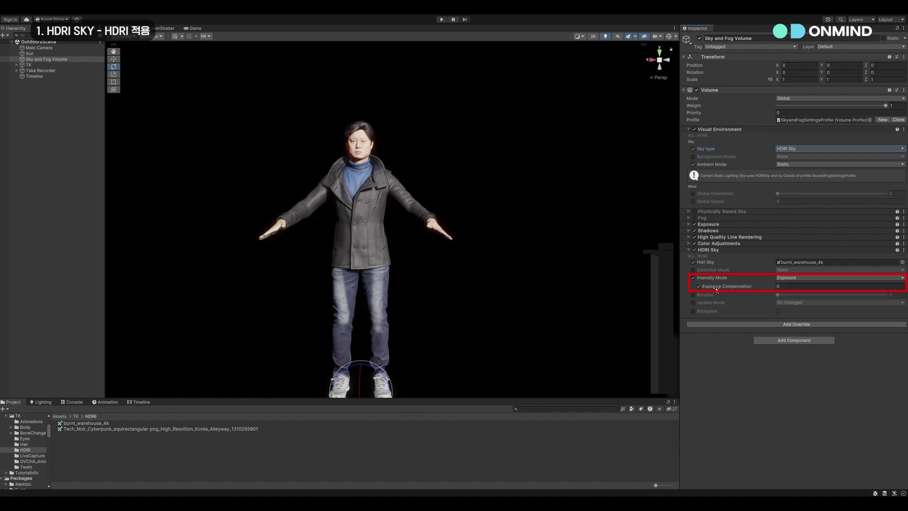
left_click(749, 287)
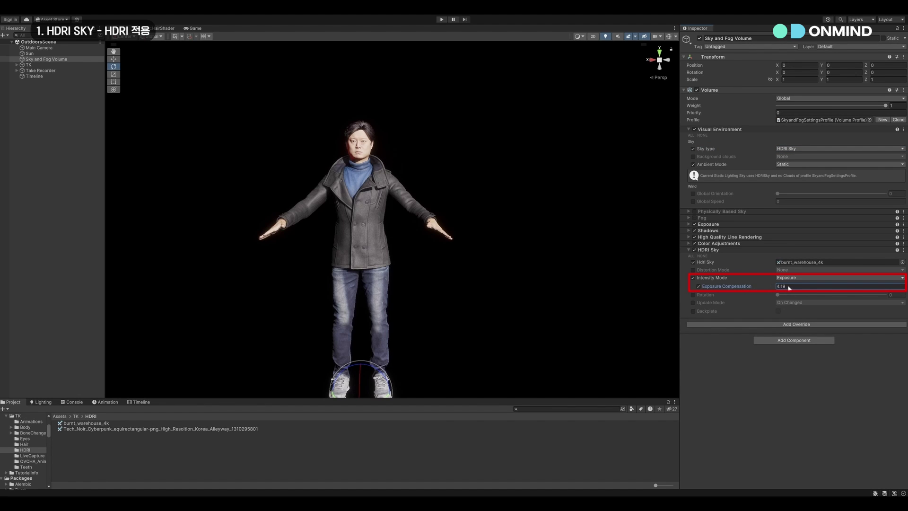
left_click_drag(789, 288, 859, 291)
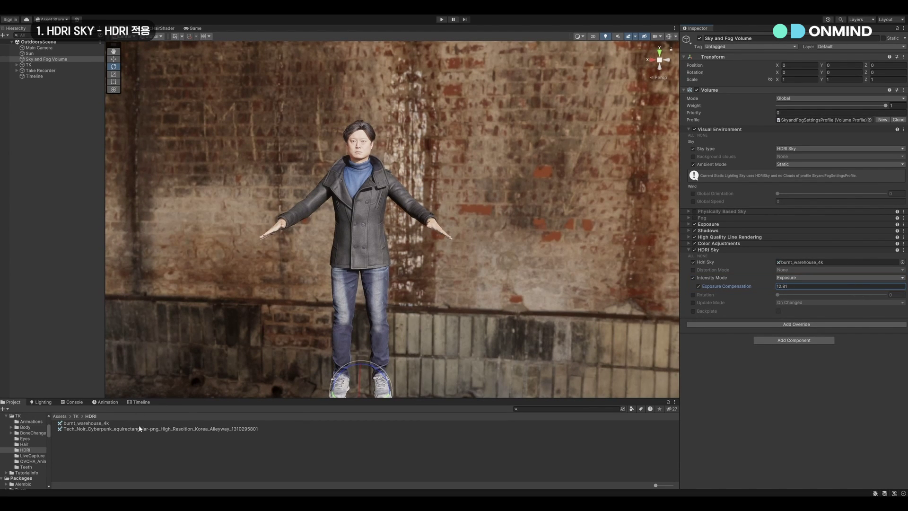
Replace the HDRI Sky cubemap with the Tech_Noir_Cyberpunk alleyway texture and set the exposure compensation to 14
left_click_drag(144, 430, 753, 328)
left_click_drag(799, 266, 799, 290)
right_click_drag(434, 237, 581, 235)
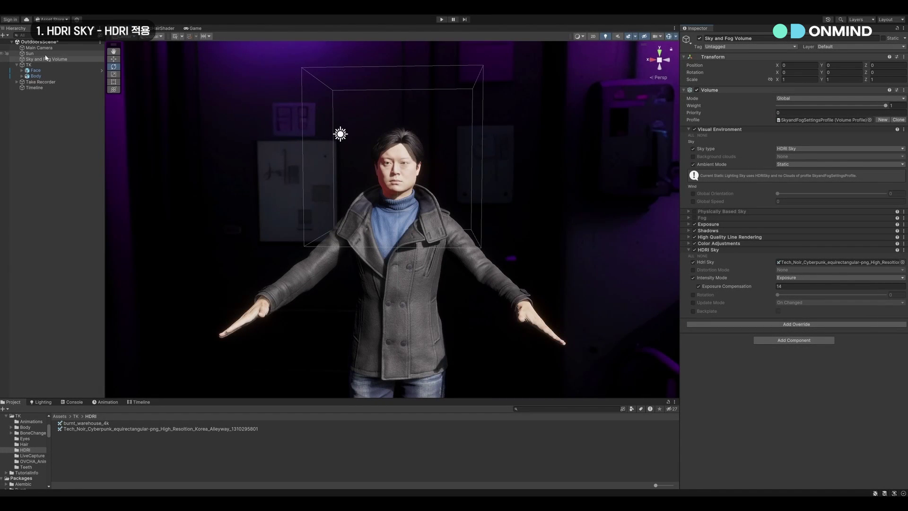
Lower the Sun light's intensity to 400 lux
left_click(43, 54)
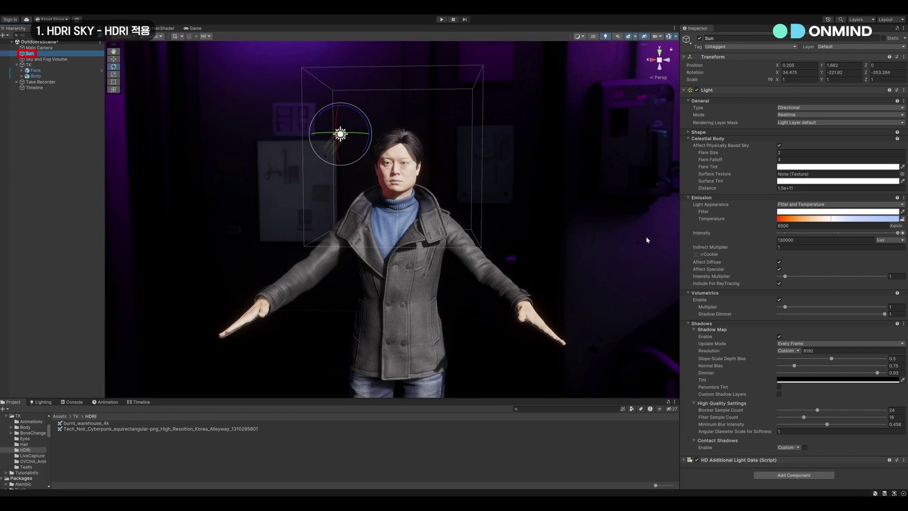
left_click(902, 234)
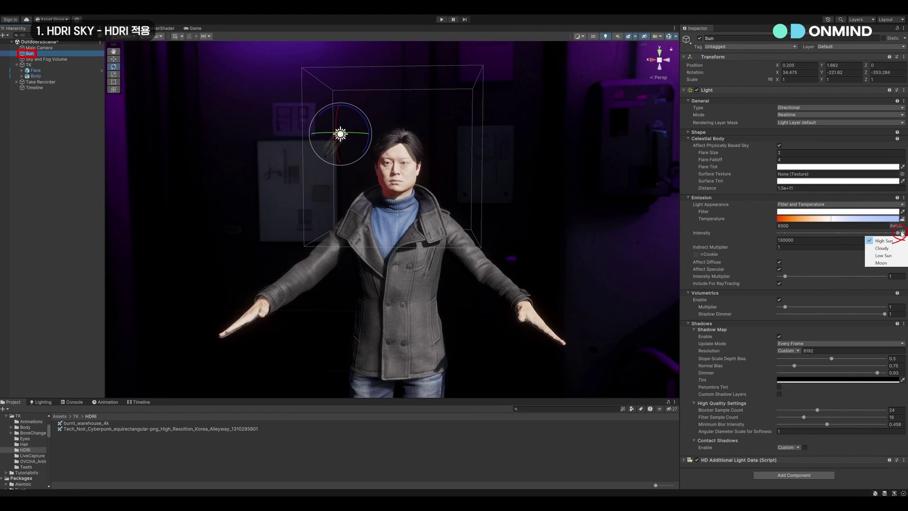
left_click(884, 263)
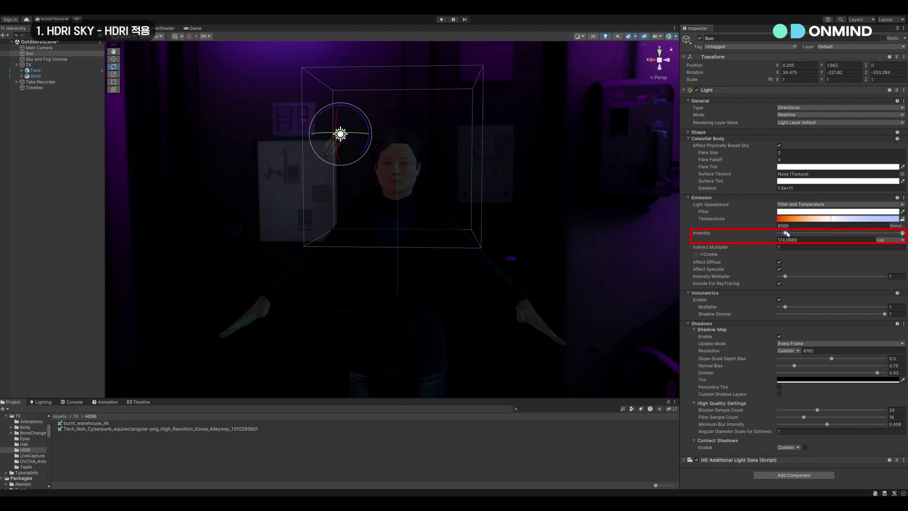
left_click_drag(789, 233, 798, 241)
type("5")
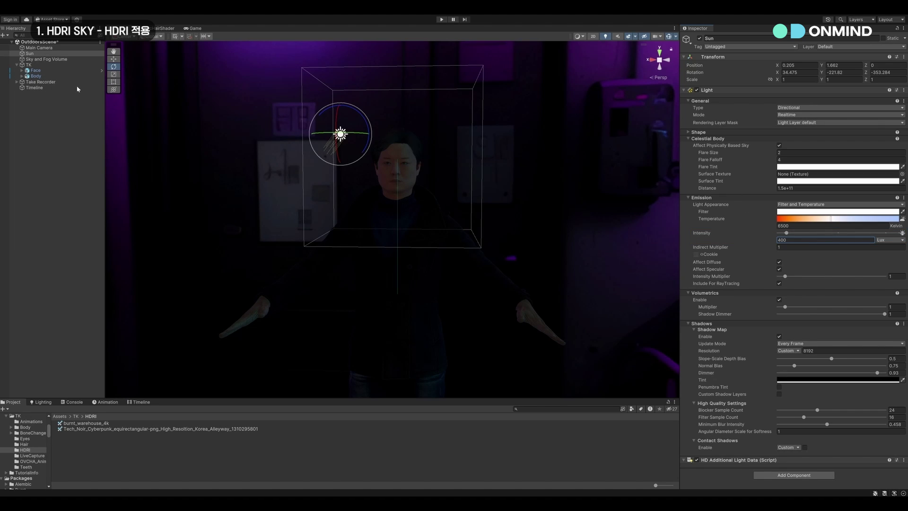
Switch the HDRI Sky's intensity mode to Lux and set the desired lux value to 100
left_click(46, 59)
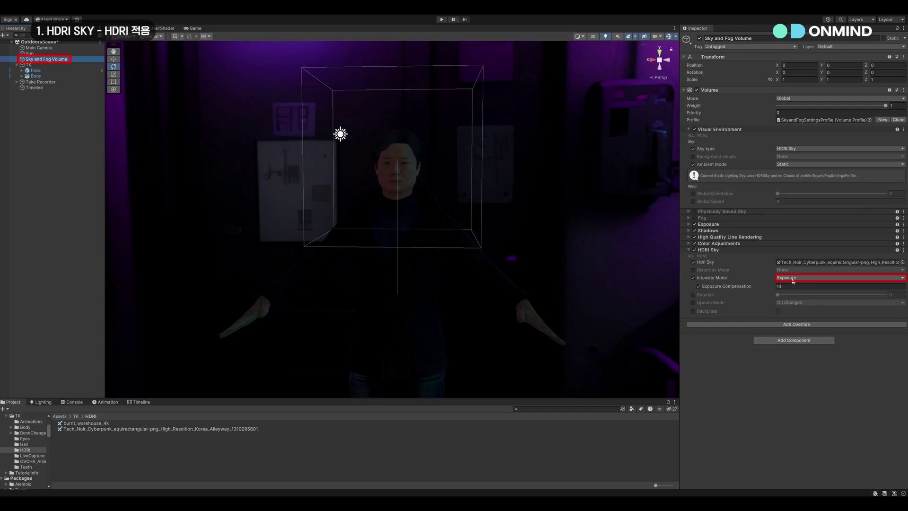
left_click(793, 279)
left_click(790, 301)
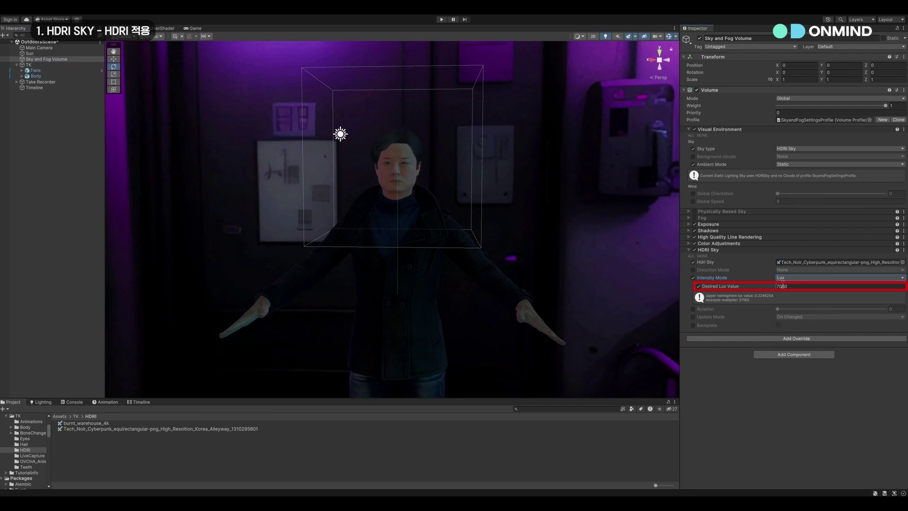
left_click_drag(782, 285, 771, 288)
type("1")
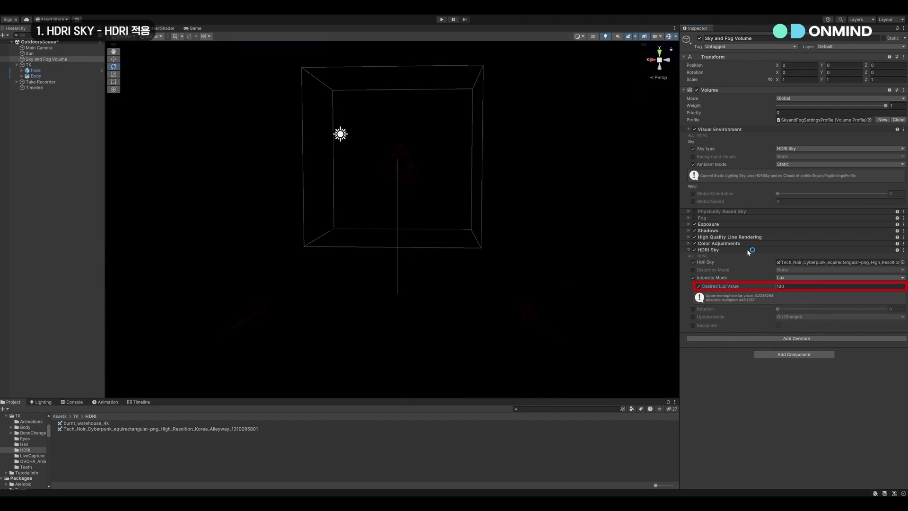
Set the Exposure override's fixed exposure to 5.8 on the Sky and Fog Volume
left_click(729, 225)
left_click(836, 245)
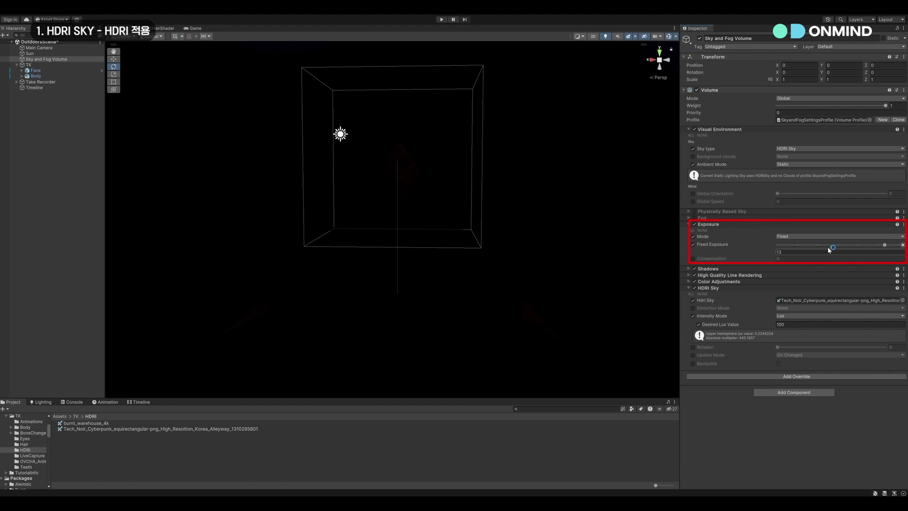
left_click_drag(837, 246, 745, 243)
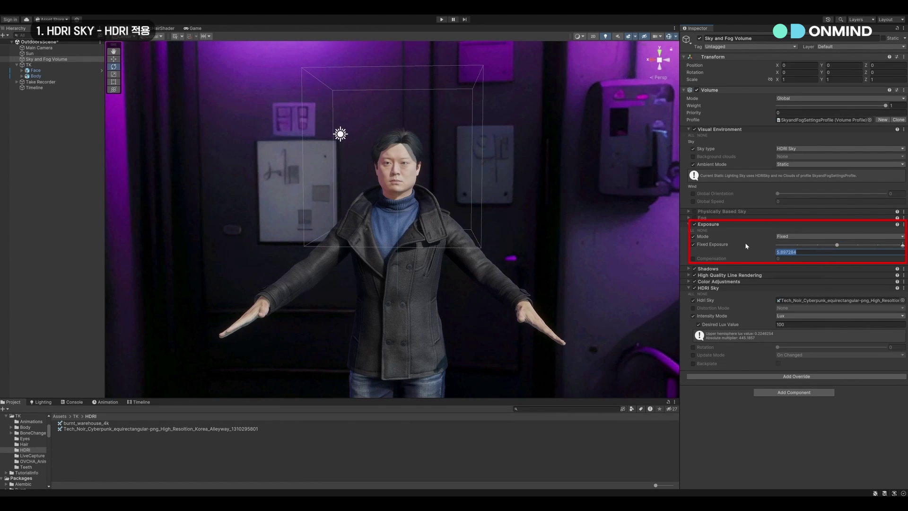
type("5.8")
left_click_drag(453, 201, 477, 194, "alt")
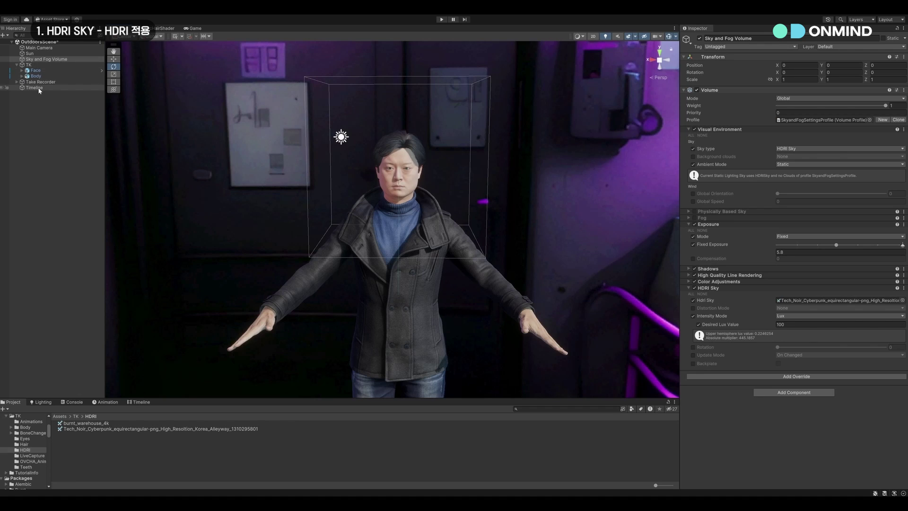
Tint the Sun light's filter light blue (73DEFF) and rotate the Sun to about -194 degrees on Y
left_click(29, 53)
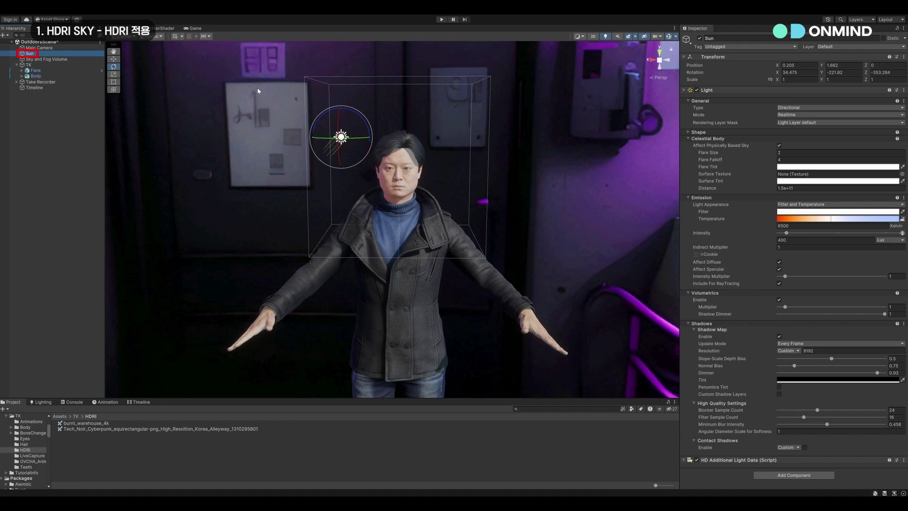
left_click(795, 211)
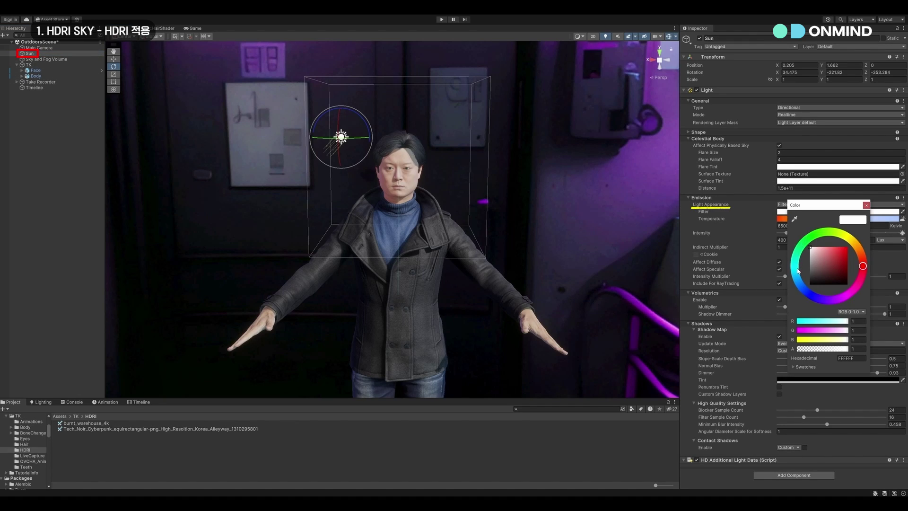
left_click(797, 272)
left_click(826, 250)
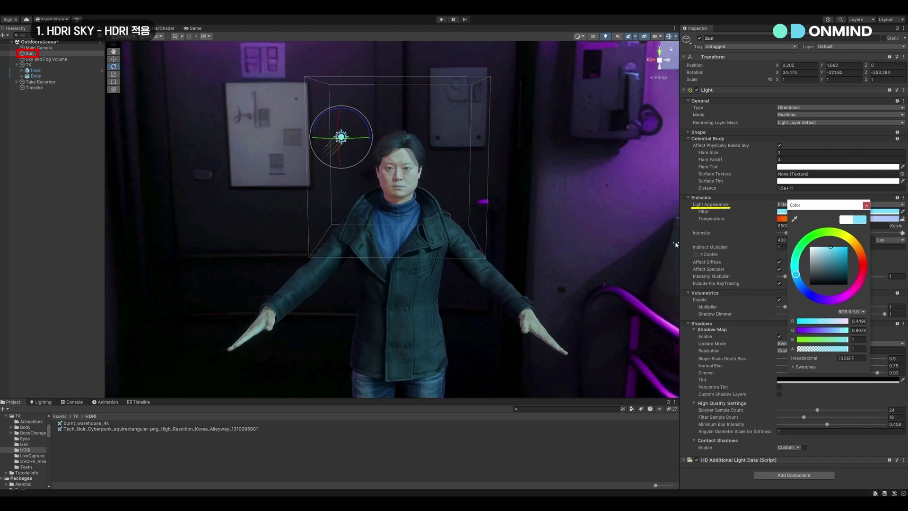
mouse_move(360, 138)
left_mouse_down()
mouse_move(343, 146)
mouse_move(364, 134)
mouse_move(347, 138)
left_mouse_up()
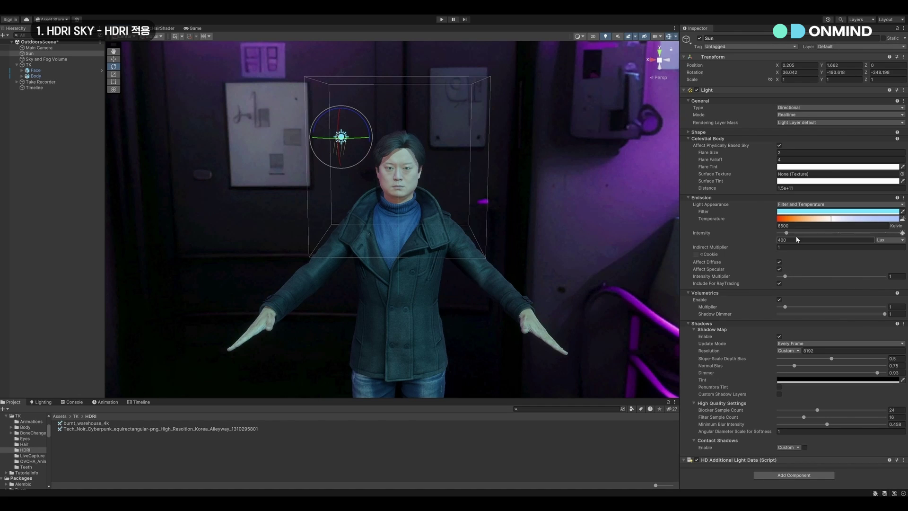
left_click(68, 151)
Open the light types available for creating a new light object in the scene
left_click_drag(474, 171, 386, 148, "alt")
right_click(41, 117)
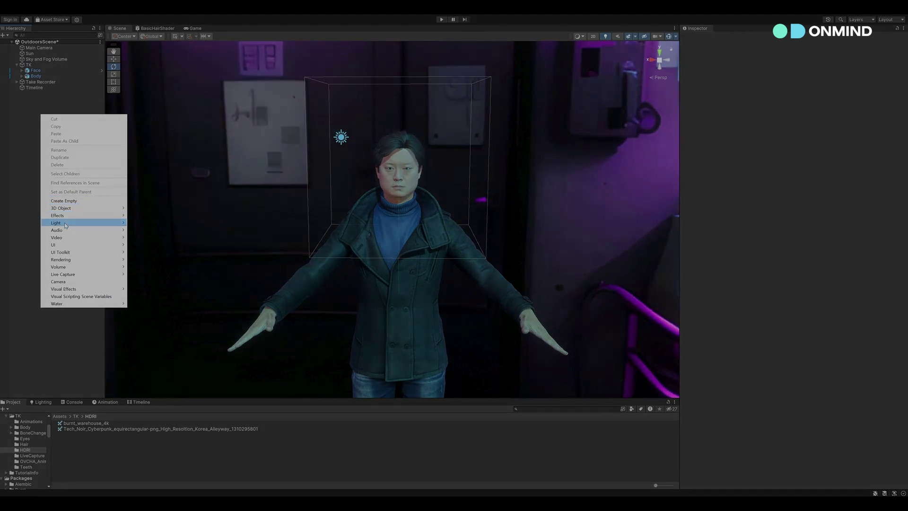
mouse_move(91, 227)
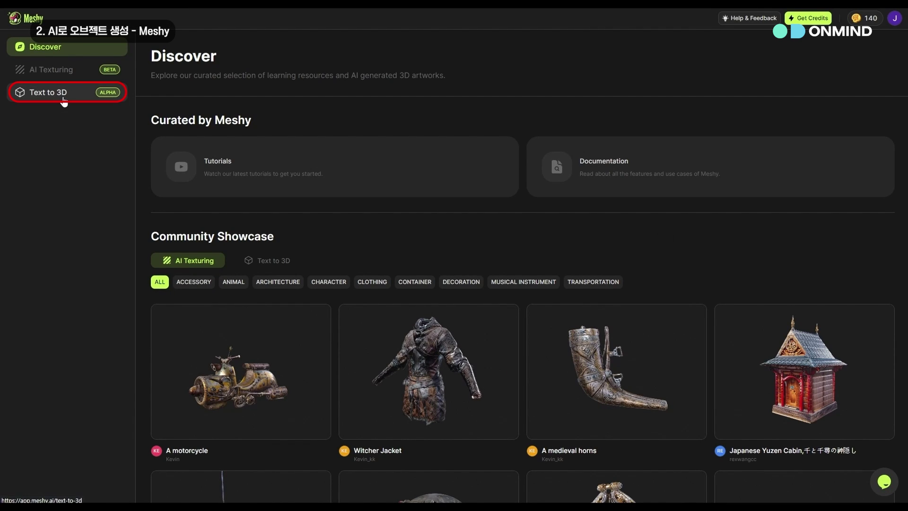
Switch to Meshy and start a Text to 3D generation of a Vending machine with a simple, HDRP, highly detailed, 8K, Violet, sci-fi game assets style
left_click(63, 99)
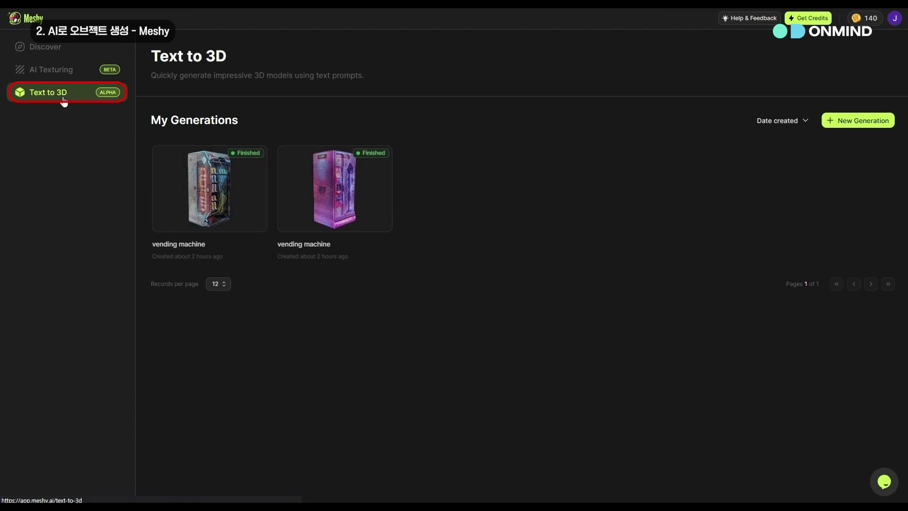
left_click(840, 124)
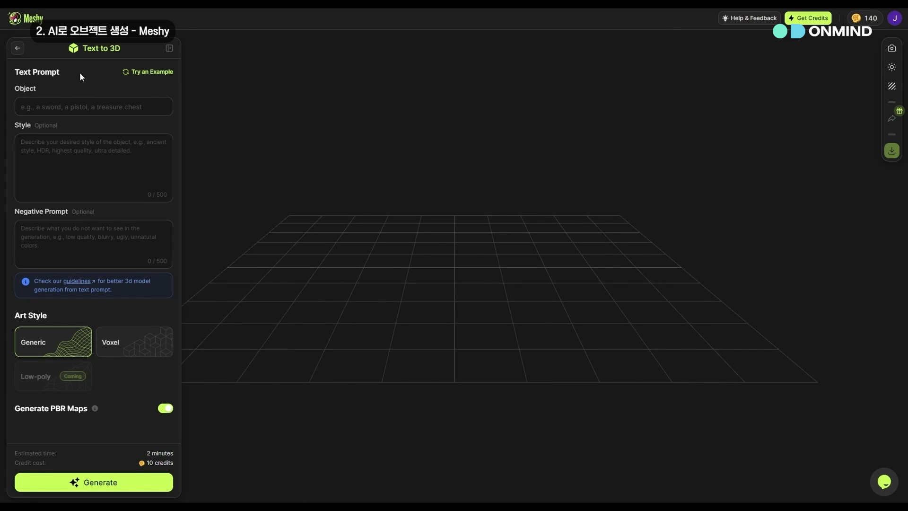
left_click(52, 102)
type("Vending machine")
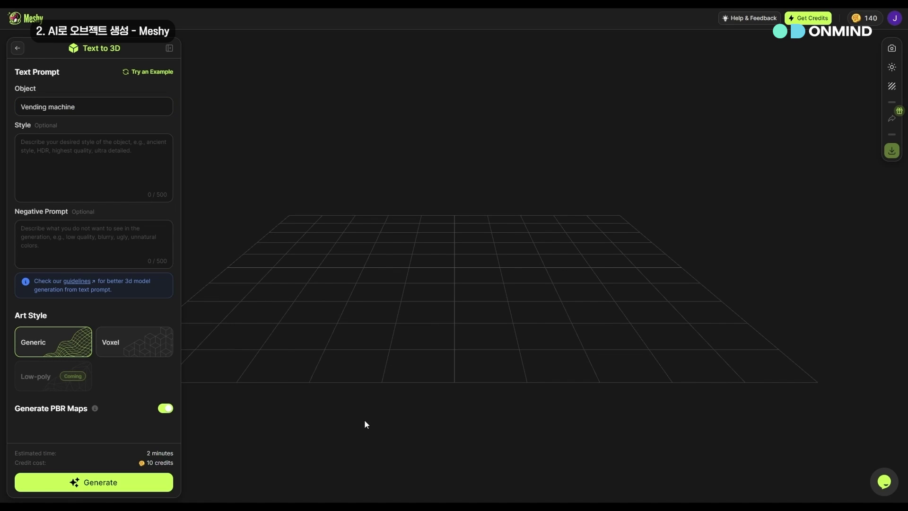
left_click(116, 179)
key("ctrl+v")
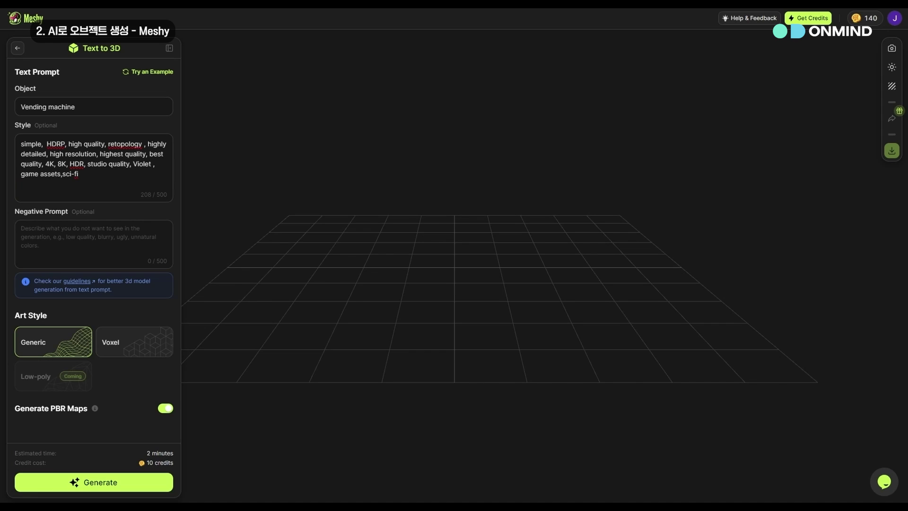
Set the negative prompt to noise, low resolution, bad proportions, deformed, dull, duplicate, low quality, worst quality, ugly, and generate the model
left_click(117, 235)
type("noise, low resolution ,bad proportions , deformed , dull , duplicate , low quality , low quality, worst quality ,  ugly")
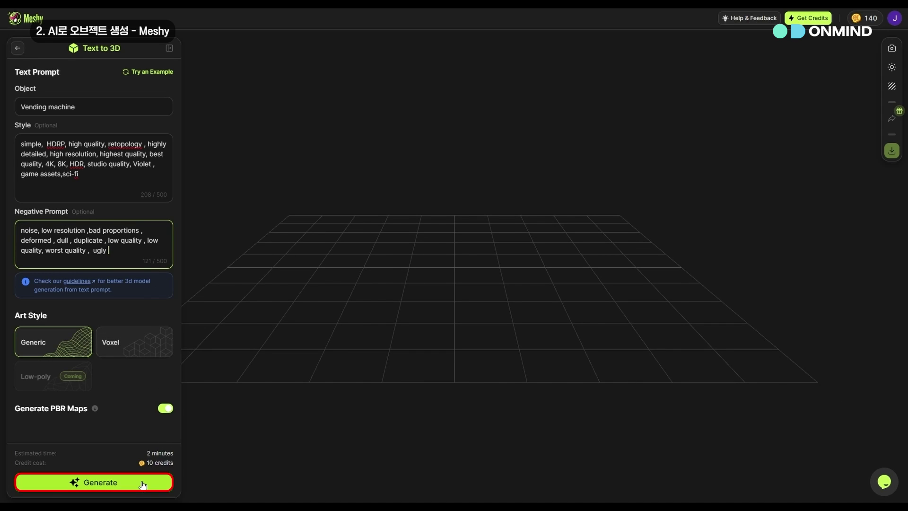
left_click(142, 484)
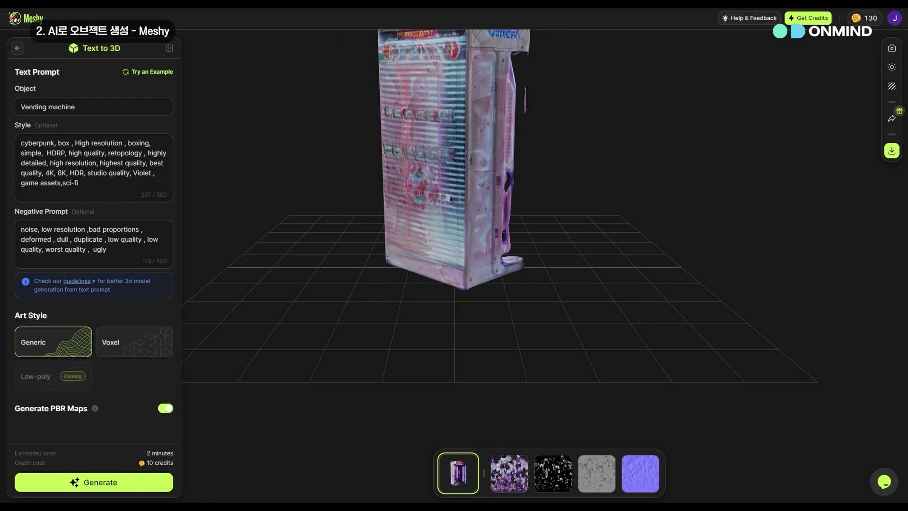
left_click_drag(602, 271, 430, 305)
left_click_drag(482, 311, 559, 283)
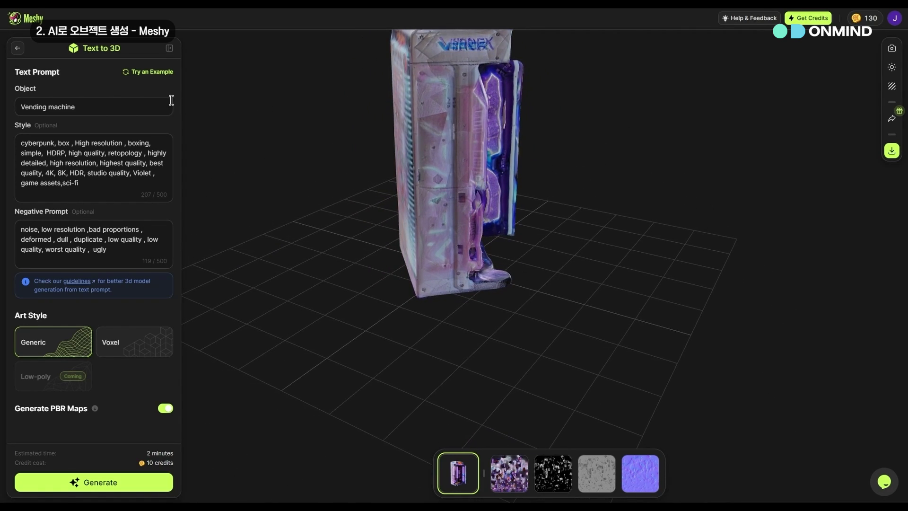
Change the object prompt to box and replace the word box in the style prompt with vending machine
left_click_drag(87, 97, 19, 97)
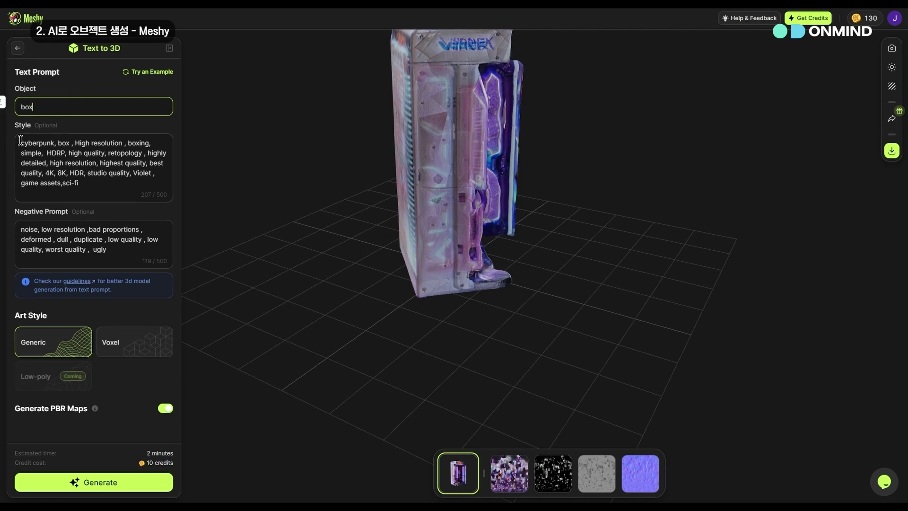
left_click(21, 144)
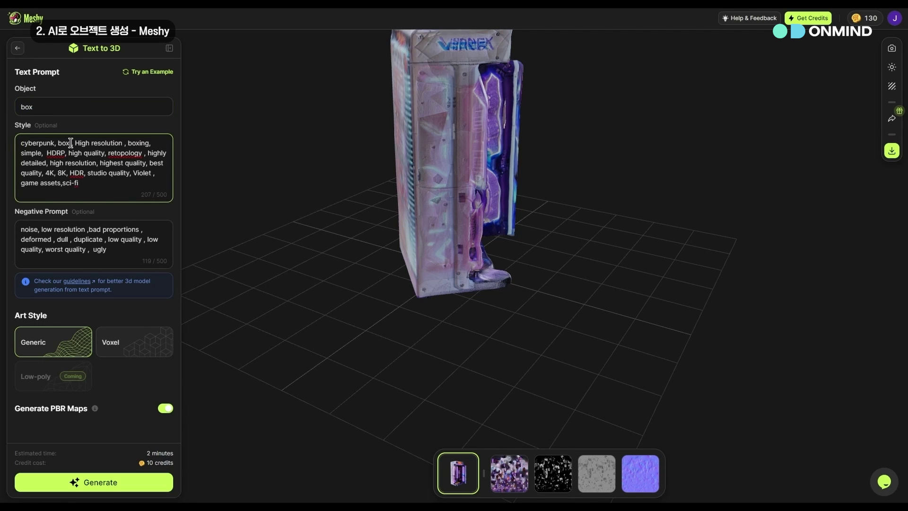
key("BackSpace")
key("BackSpace")
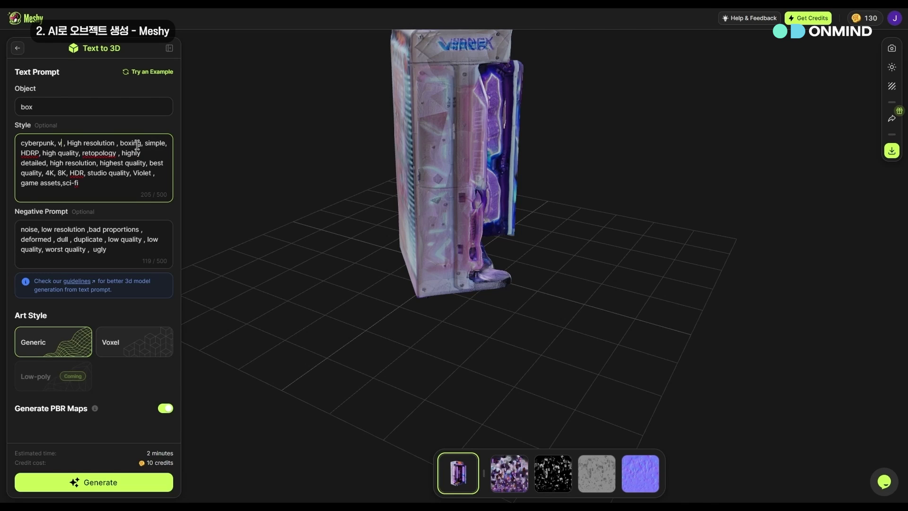
type("vending mac")
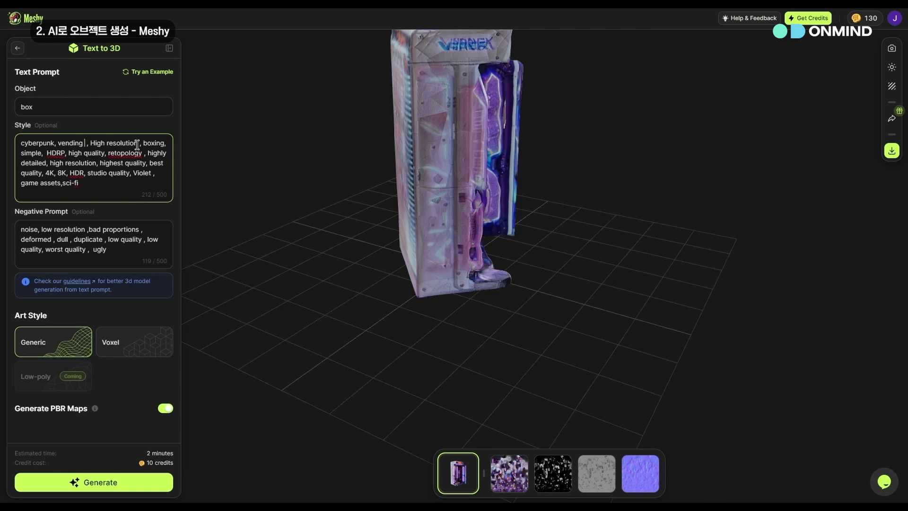
type("hine")
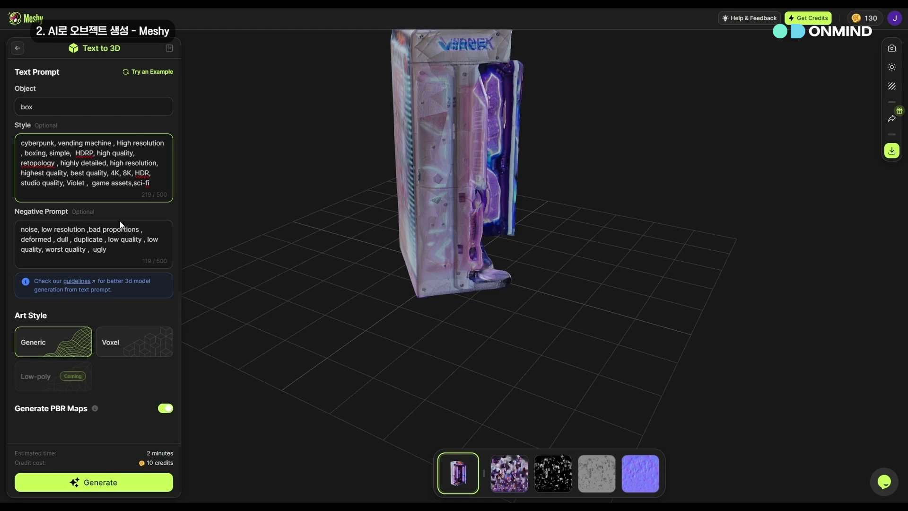
Generate the model from the revised prompts and inspect it from several sides
left_click(89, 479)
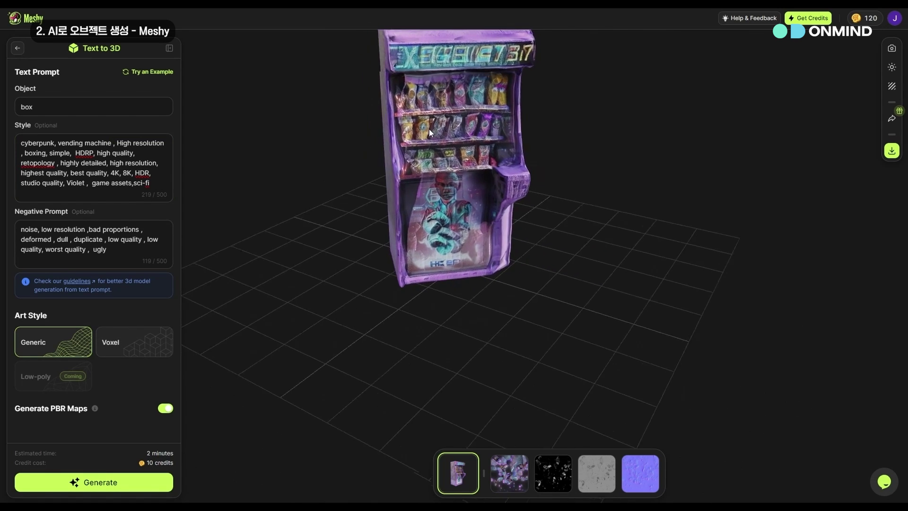
scroll(454, 123, "down", 3)
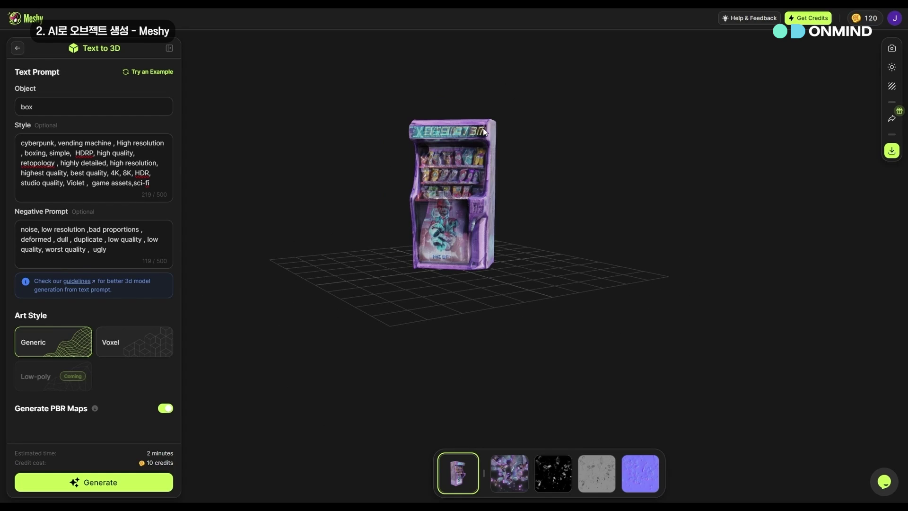
left_click_drag(489, 184, 904, 185)
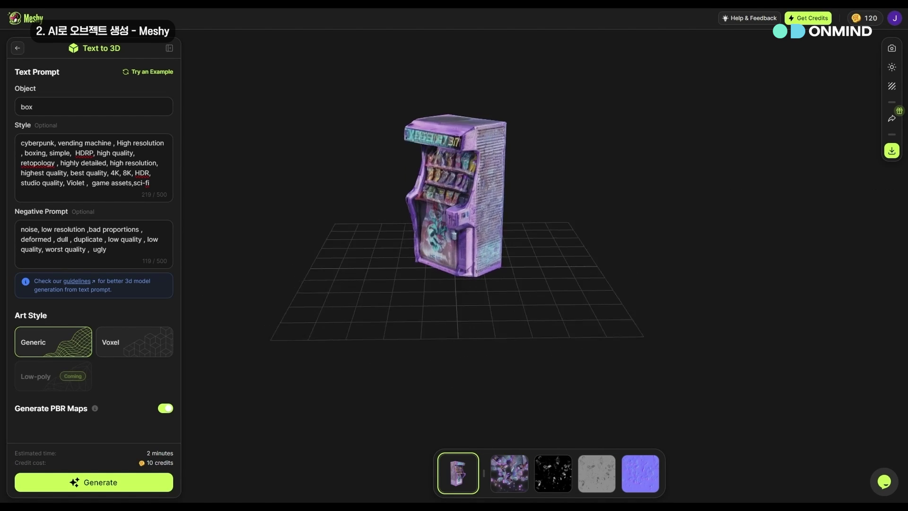
scroll(589, 160, "up", 3)
scroll(589, 160, "up", 2)
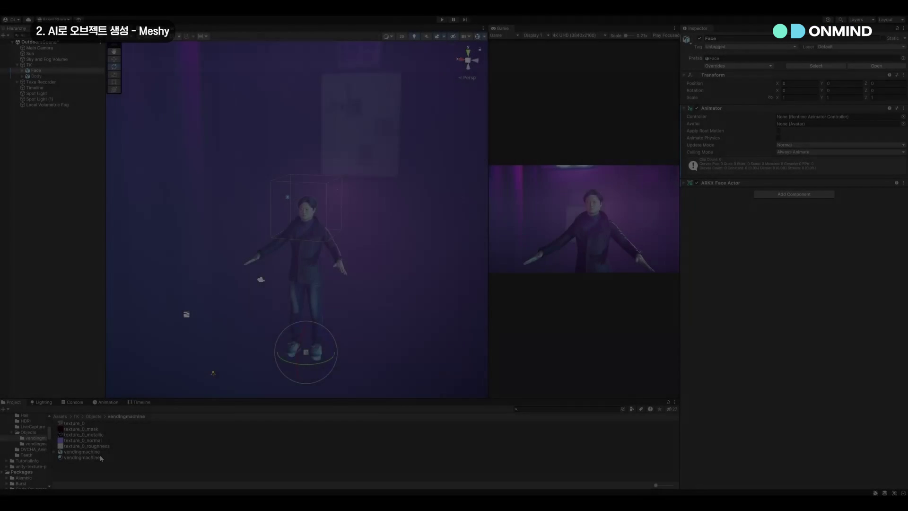
Switch to Unity, add the vendingmachine model to the scene and move it to one side behind the character
mouse_move(83, 452)
left_mouse_down()
mouse_move(56, 342)
mouse_move(67, 338)
left_mouse_up()
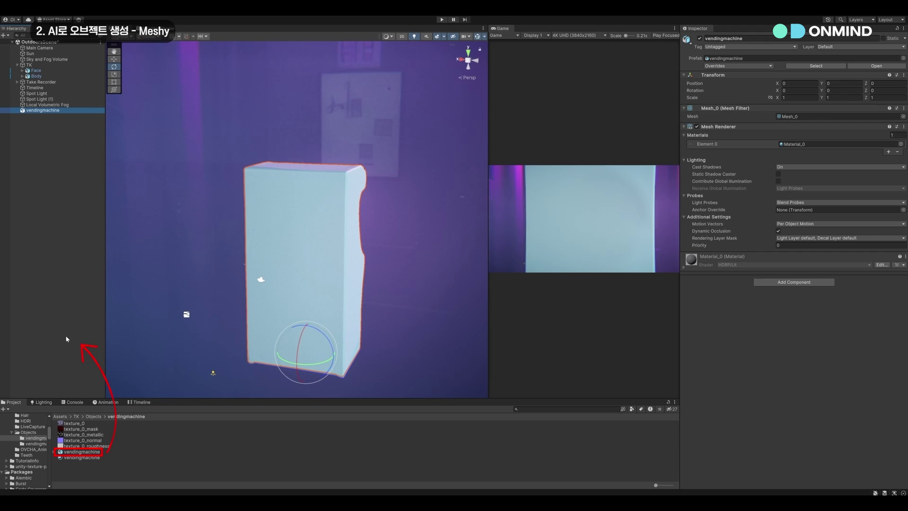
left_click_drag(316, 362, 199, 354)
key("w")
left_click_drag(311, 357, 189, 382)
Apply the vendingmachine material to the first vending machine and turn it to about 109 degrees on Y
left_click_drag(78, 458, 216, 294)
key("e")
key("w")
key("e")
key("w")
key("e")
Apply the vendingmachine2 material to the second vending machine and fine-tune the first machine's position beside the character
left_click_drag(80, 458, 385, 269)
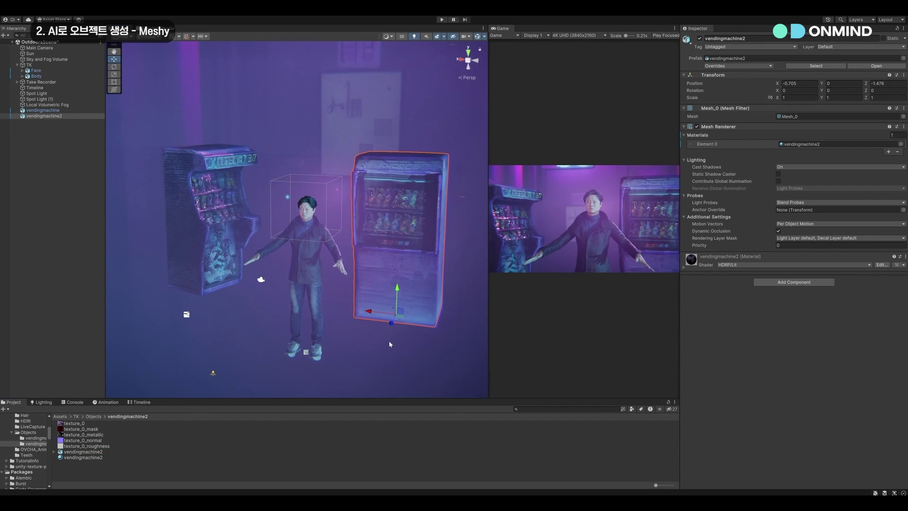
left_click(199, 289)
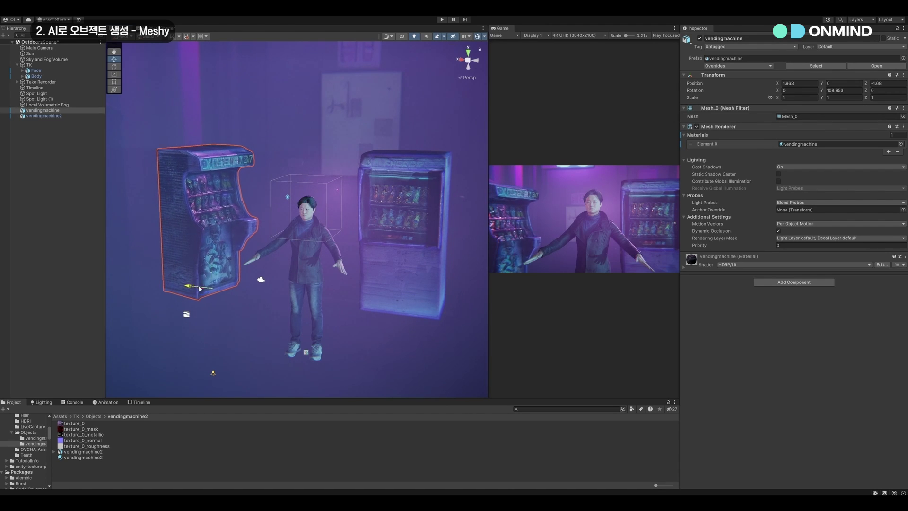
left_click_drag(199, 288, 206, 290)
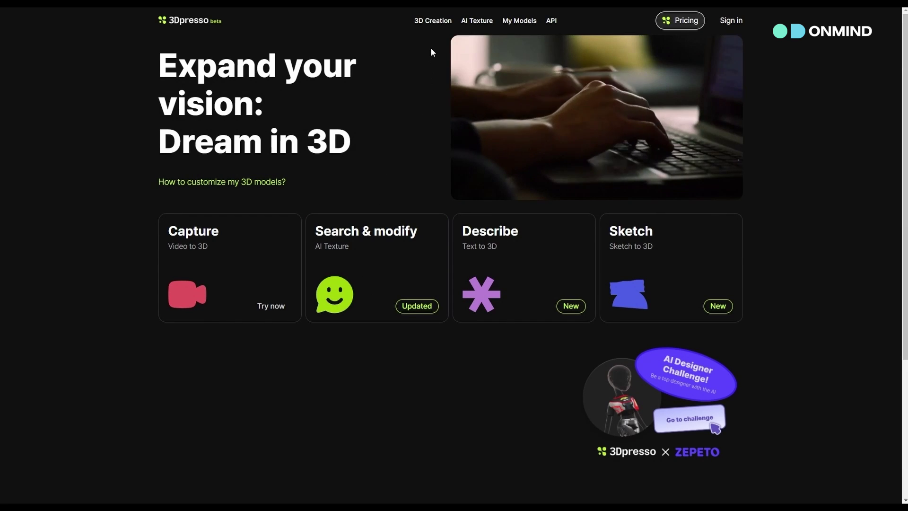
Switch to 3Dpresso and look through its Text to 3D, Sketch to 3D and Video to 3D pages
mouse_move(435, 22)
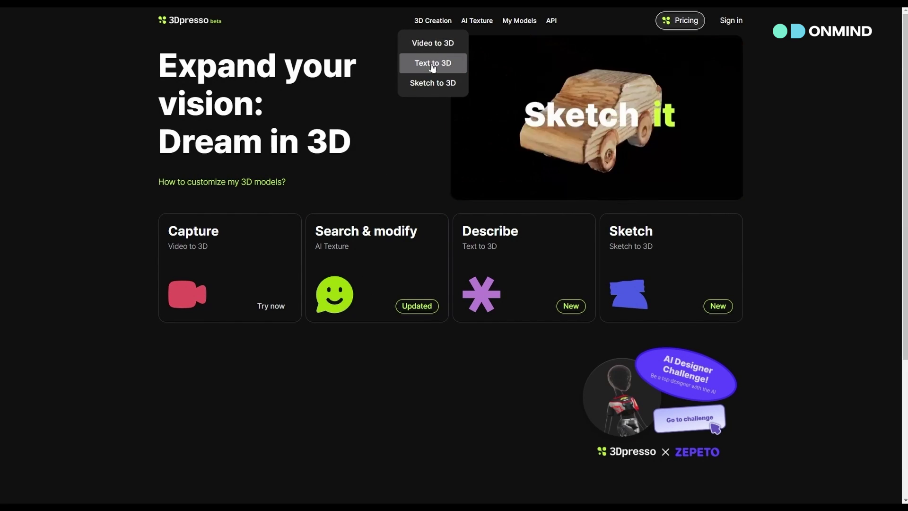
left_click(432, 67)
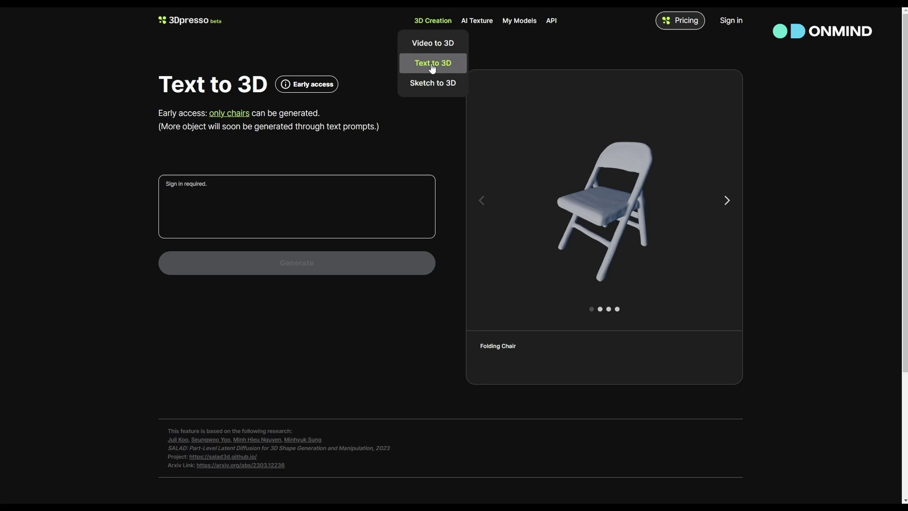
left_click(430, 84)
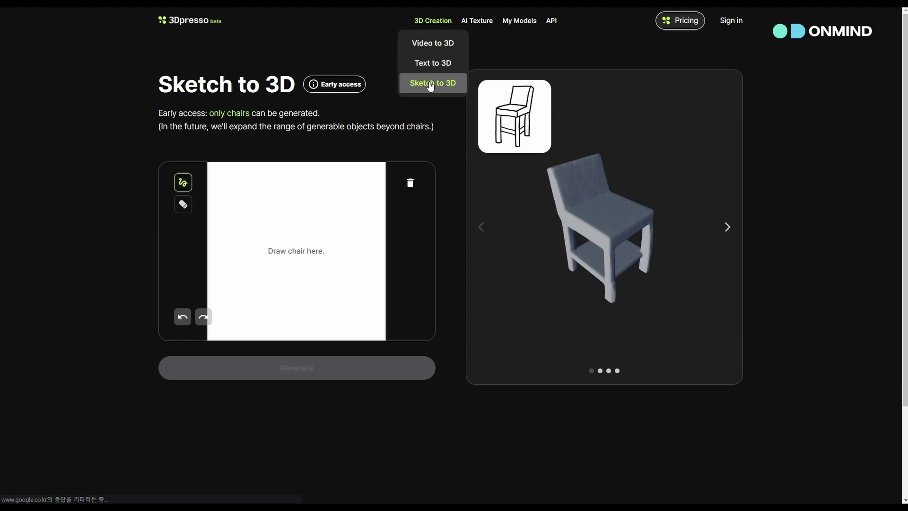
left_click(422, 45)
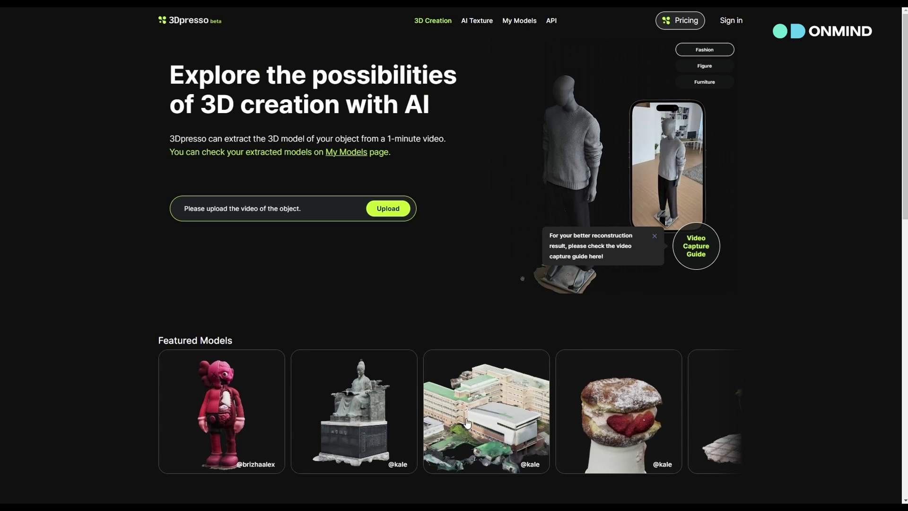